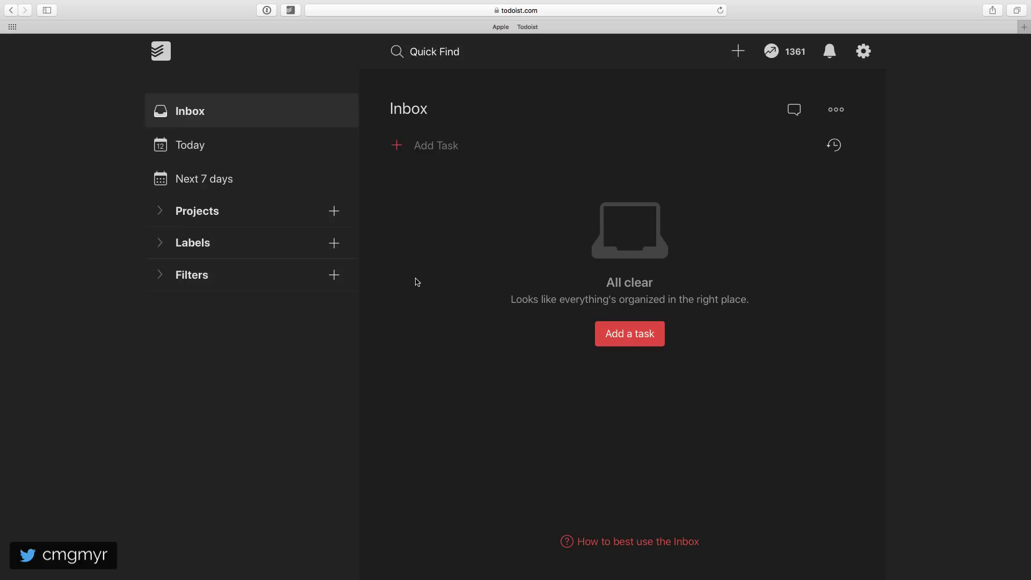
- Create a red project named "Routines" and move it to the top of the project list, above Work
left_click(159, 212)
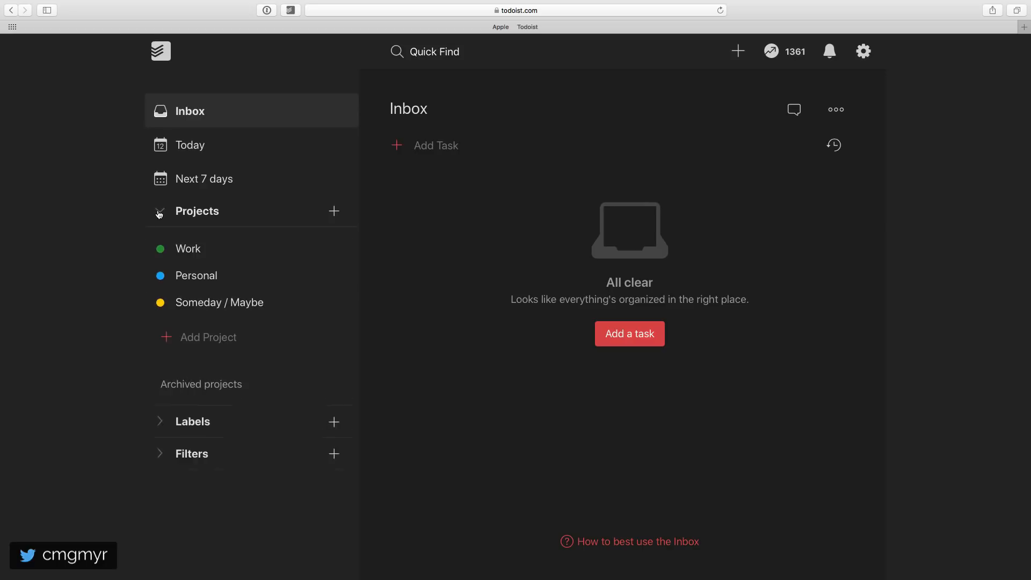
left_click(213, 337)
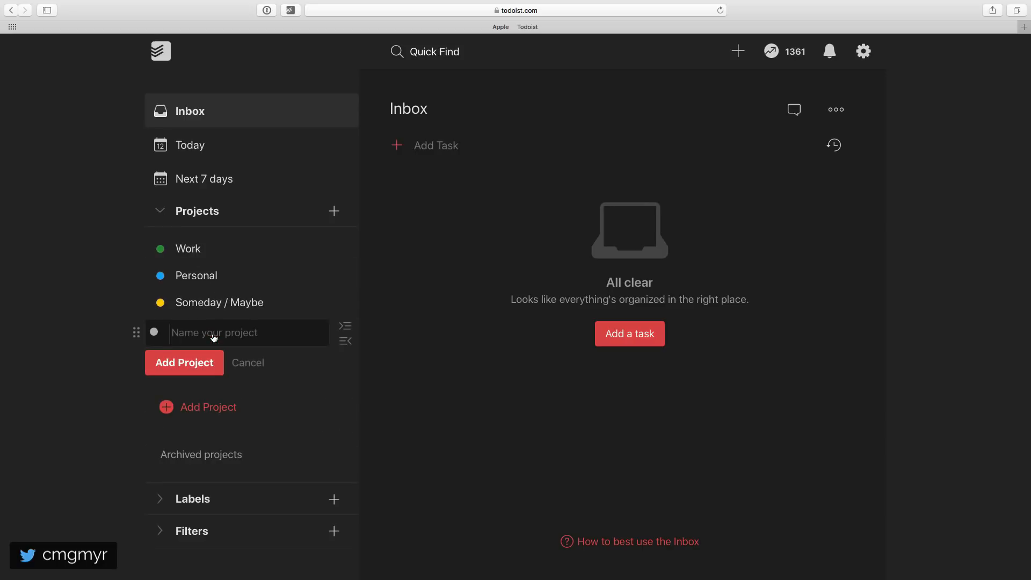
type("Routines")
left_click(153, 332)
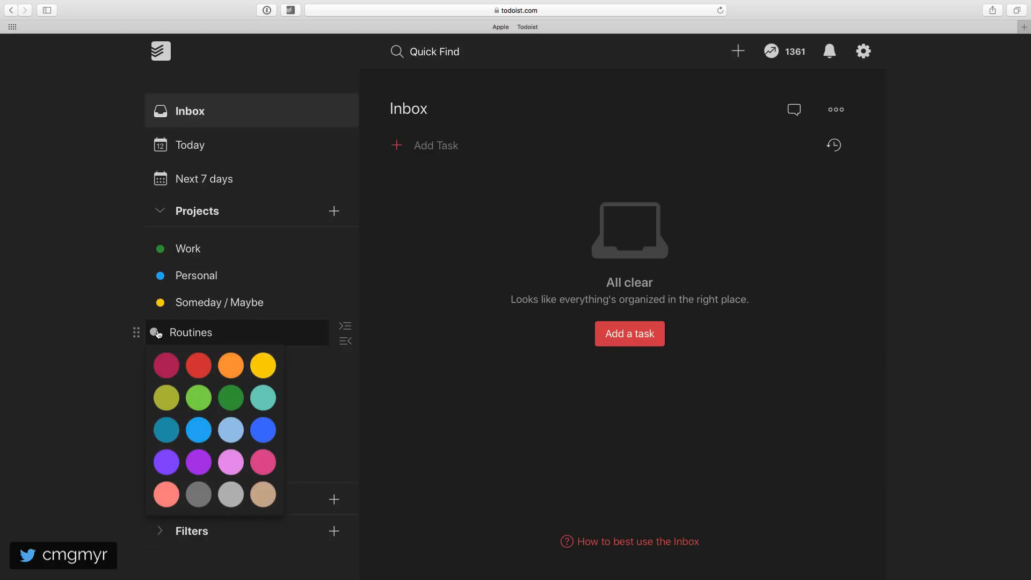
left_click(198, 363)
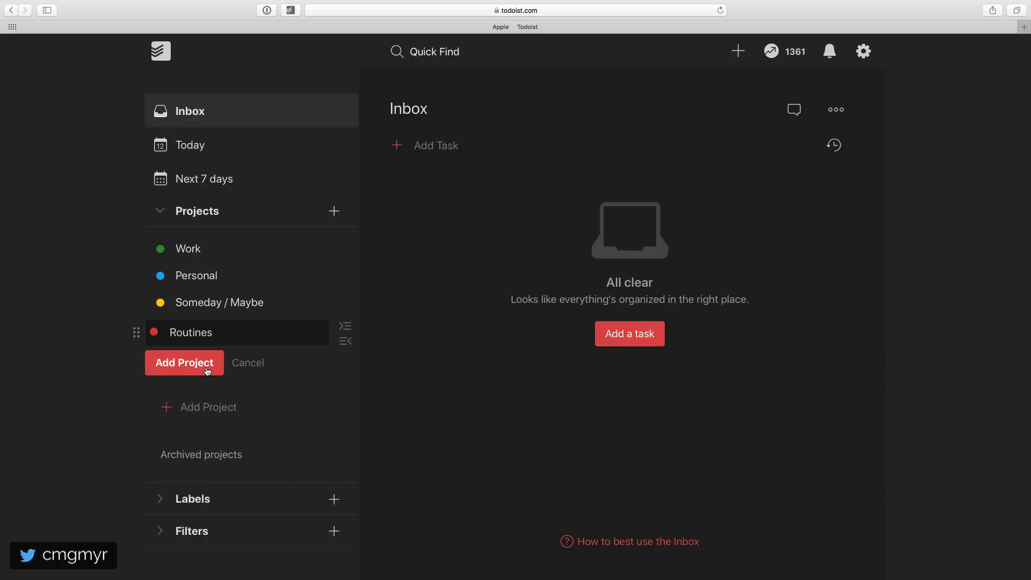
left_click(198, 368)
left_click_drag(136, 329, 138, 256)
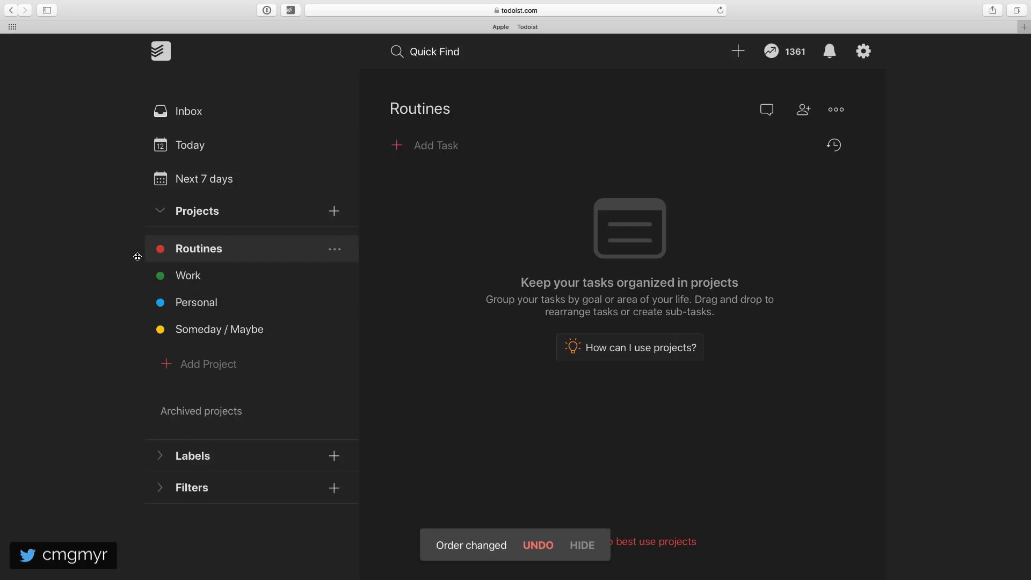
- Add a project named "Daily" directly below Routines and nest it as a sub-project of Routines
left_click(332, 252)
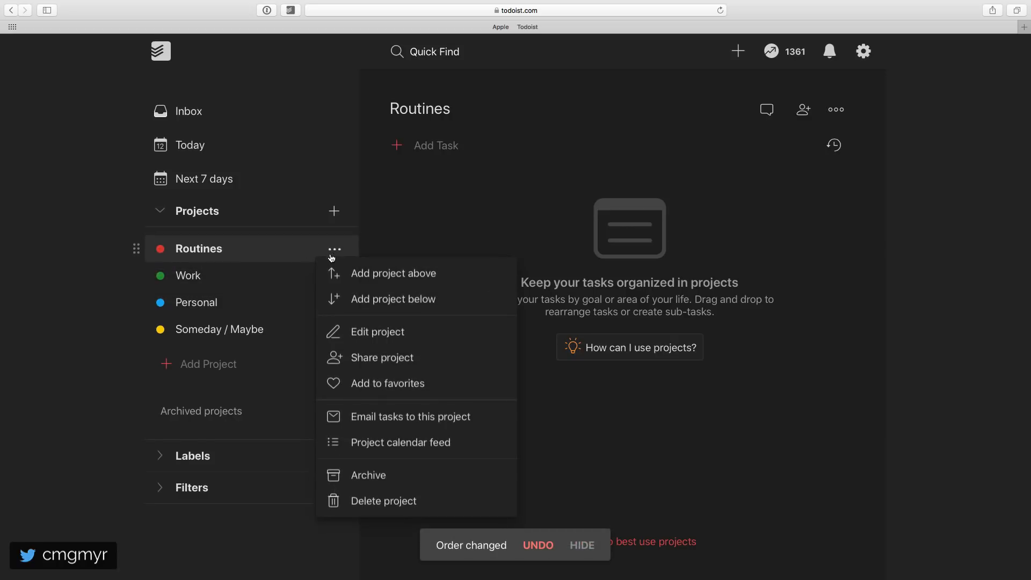
left_click(374, 299)
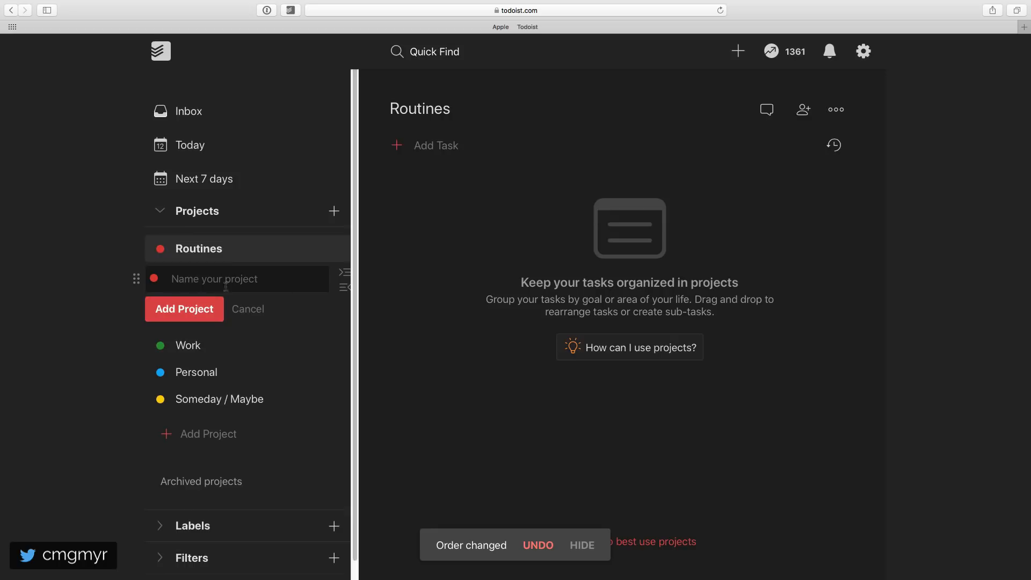
type("Daily")
key("Return")
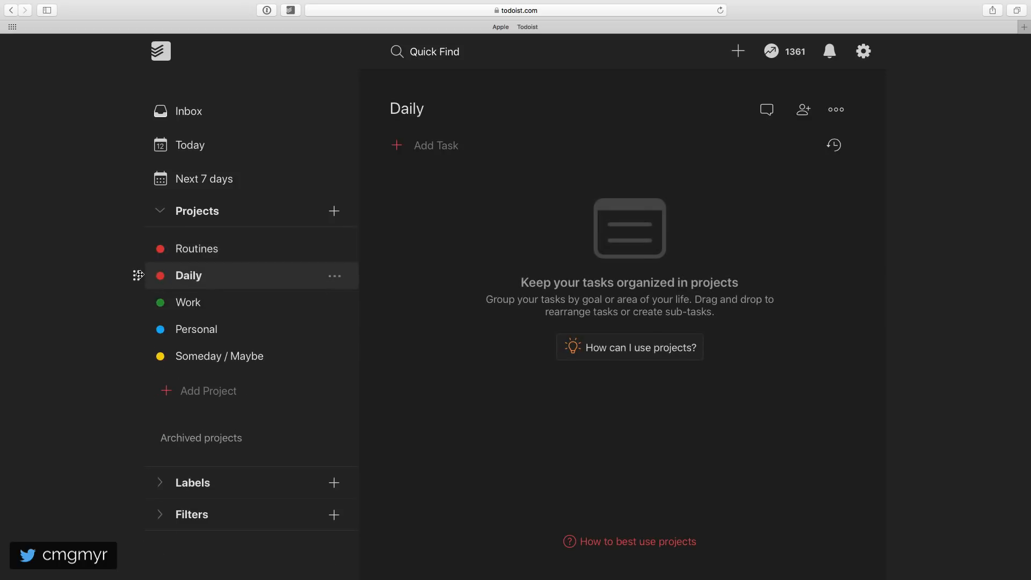
left_click_drag(138, 275, 189, 280)
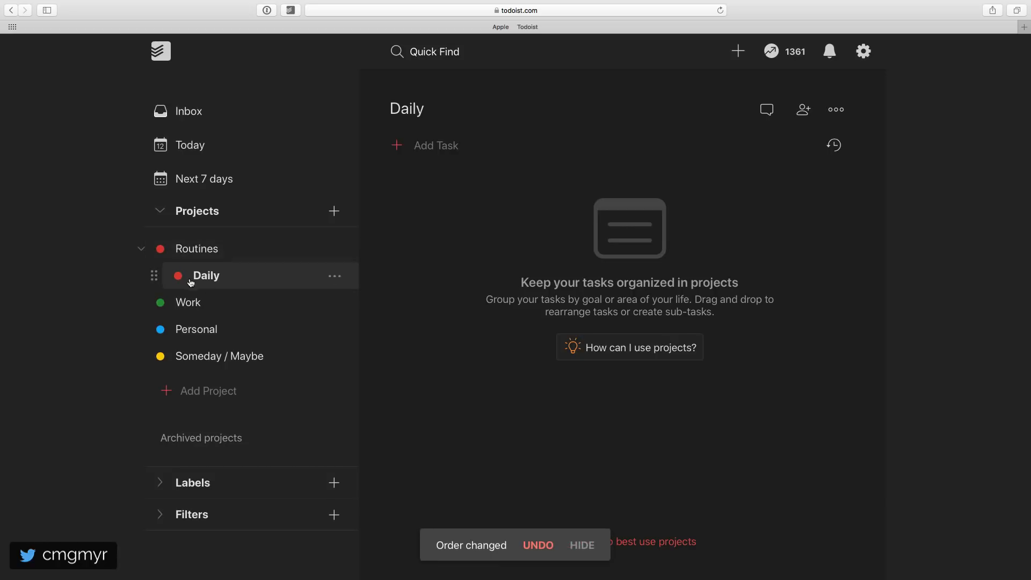
- Add two more sub-projects under Routines, "Weekly" below Daily and "Monthly" below Weekly
left_click(335, 280)
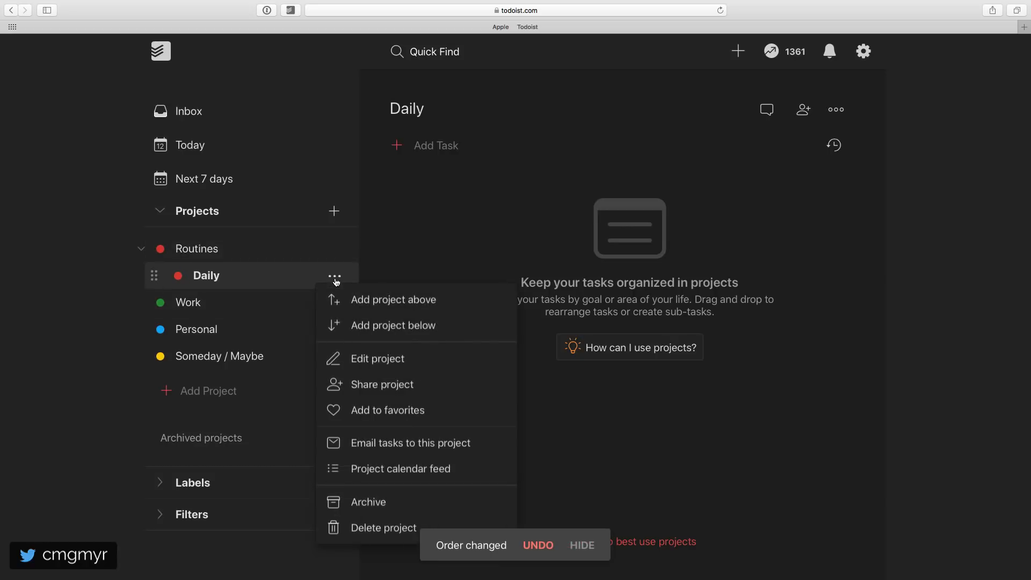
left_click(352, 322)
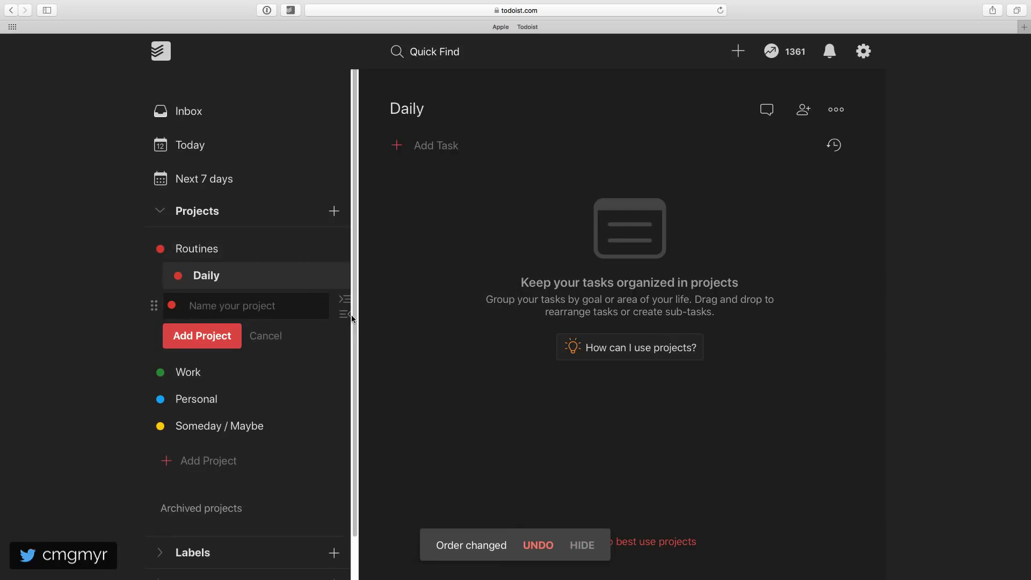
type("Weekly")
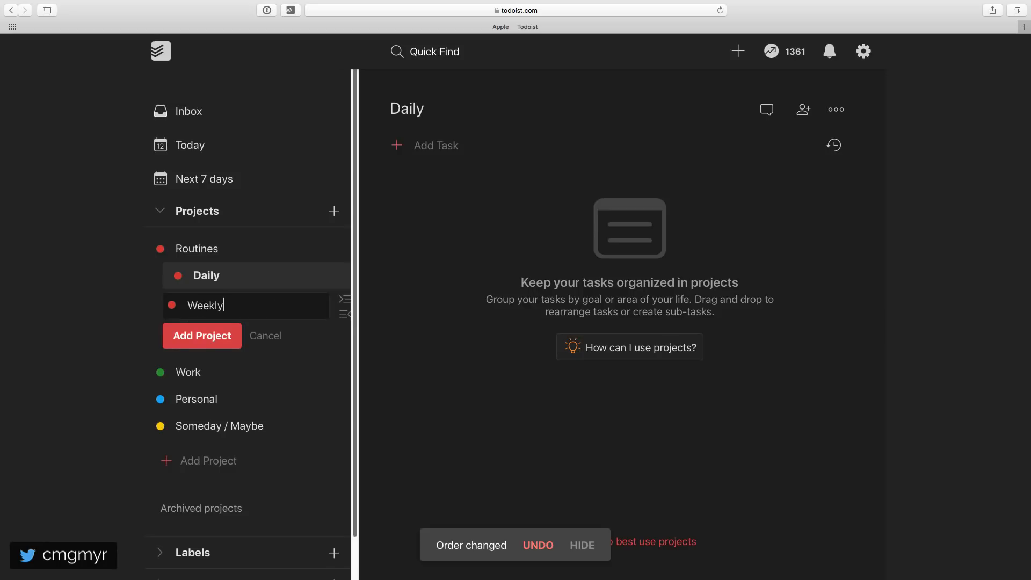
key("Return")
left_click(342, 307)
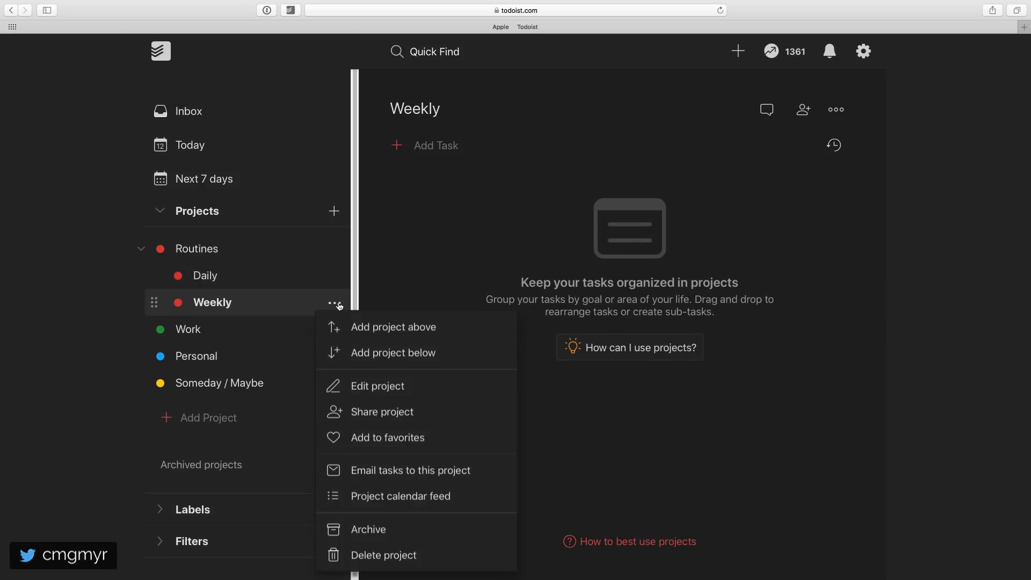
left_click(345, 352)
type("Monthly")
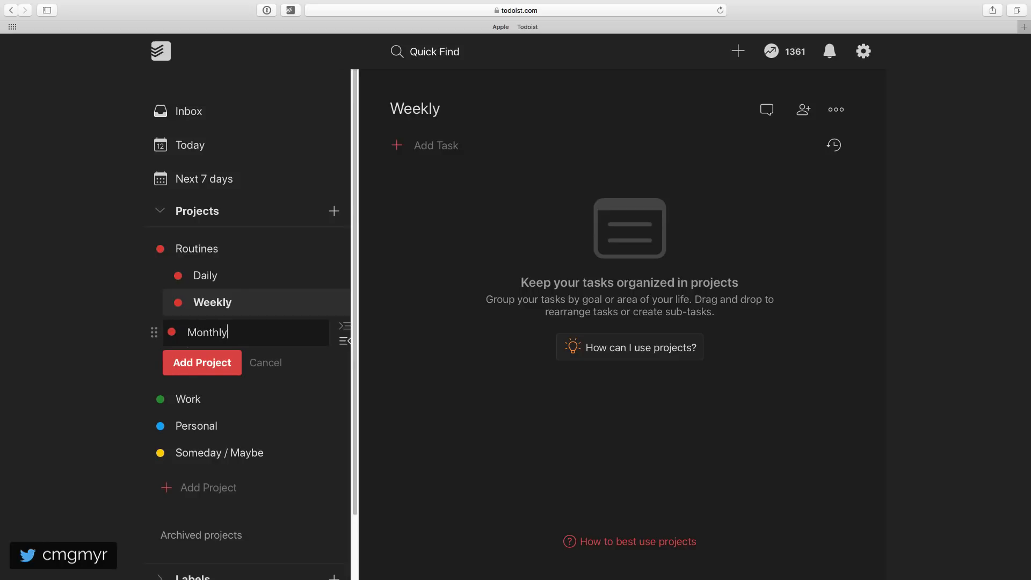
key("Return")
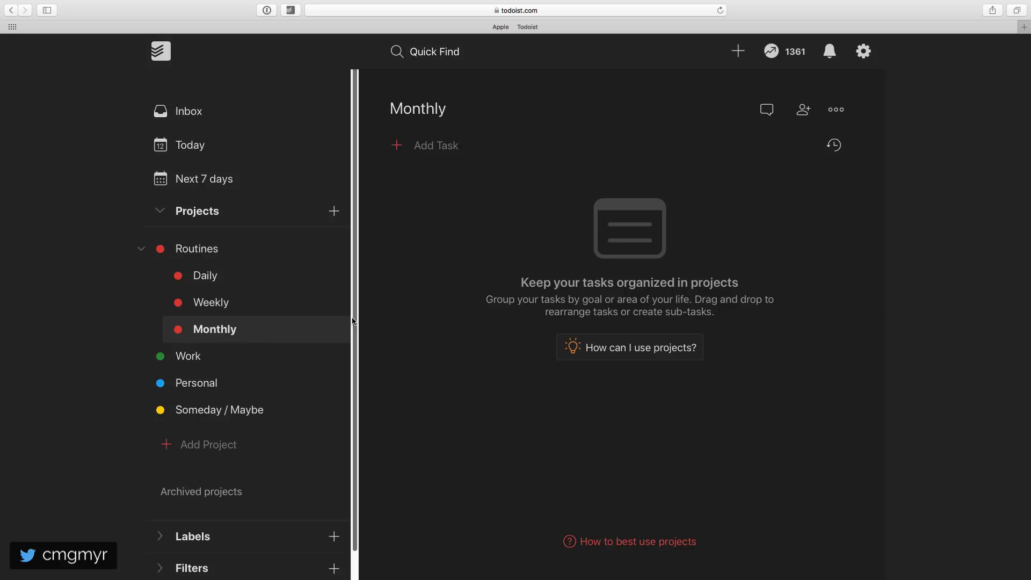
- Add the task "Daily Review" to the Daily project, recurring every workday
left_click(252, 276)
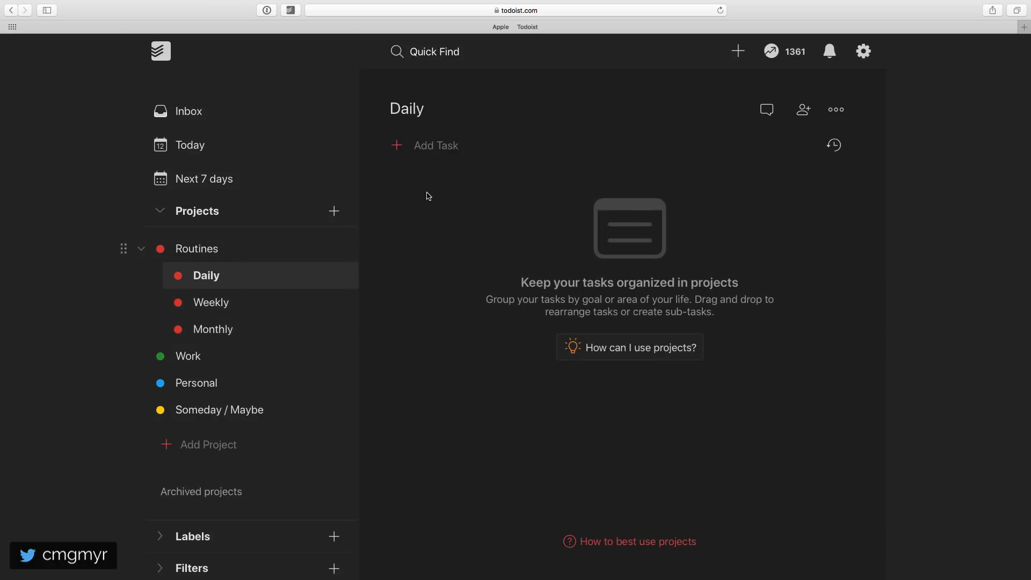
left_click(442, 149)
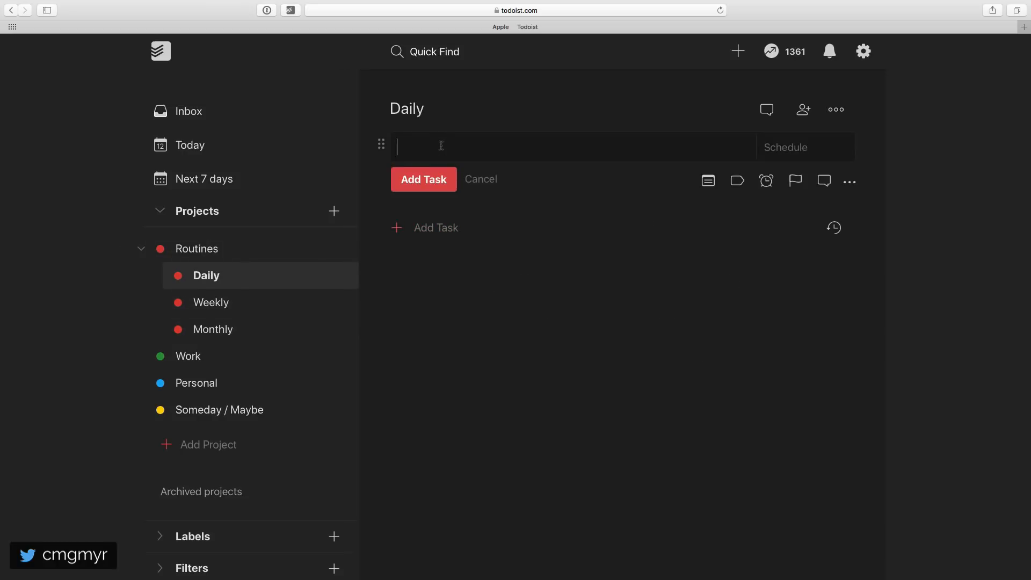
type("Daily Review")
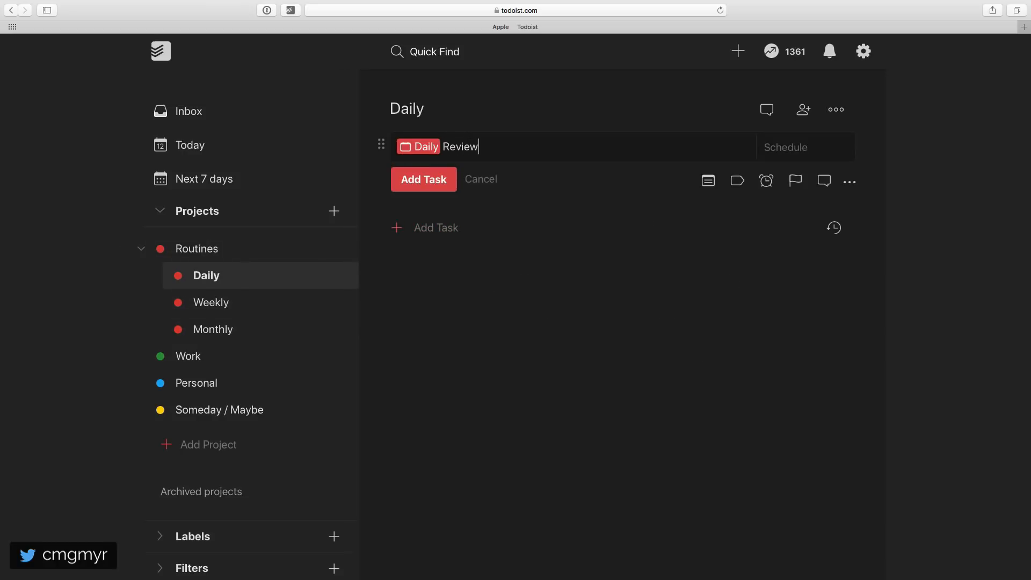
type(" every workday")
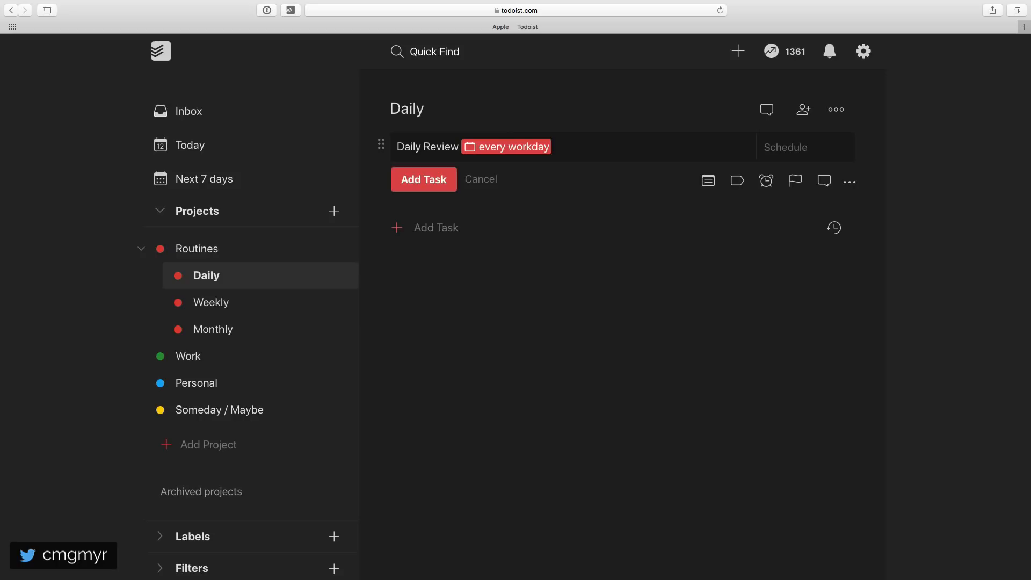
key("Return")
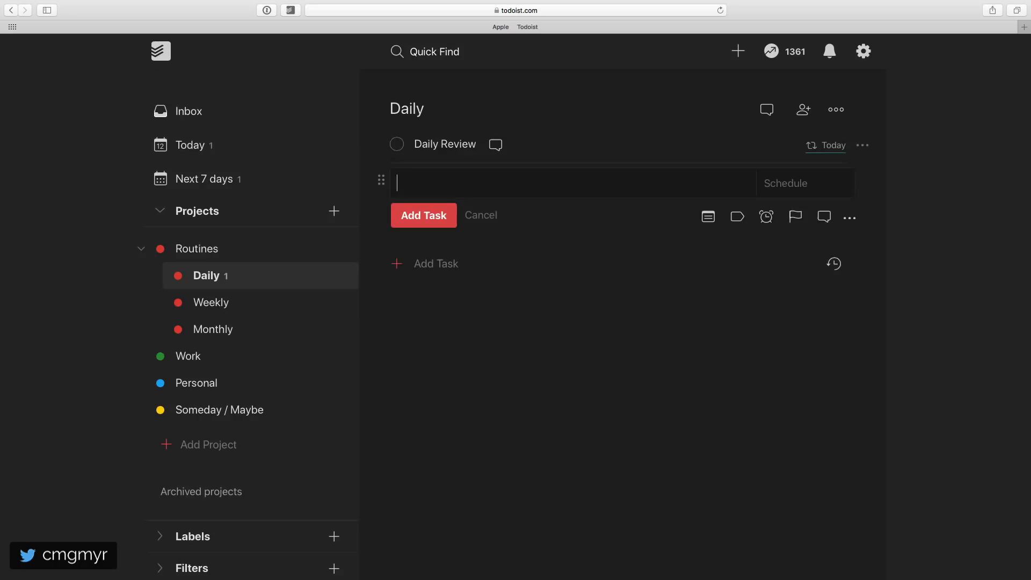
- Add the task "Take out trash" to the Weekly project, recurring with "ev tue"
left_click(258, 304)
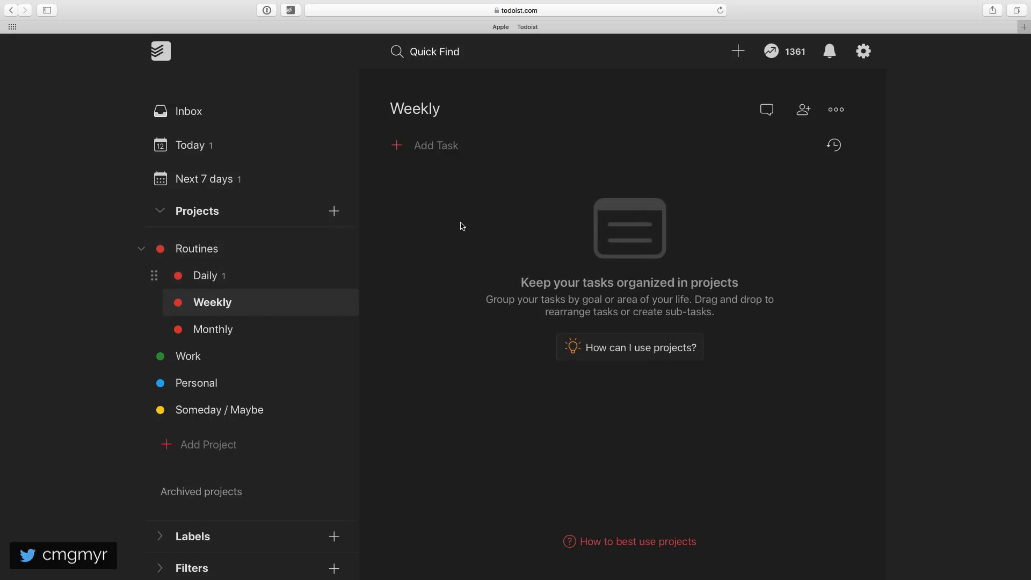
left_click(442, 151)
type("Ta")
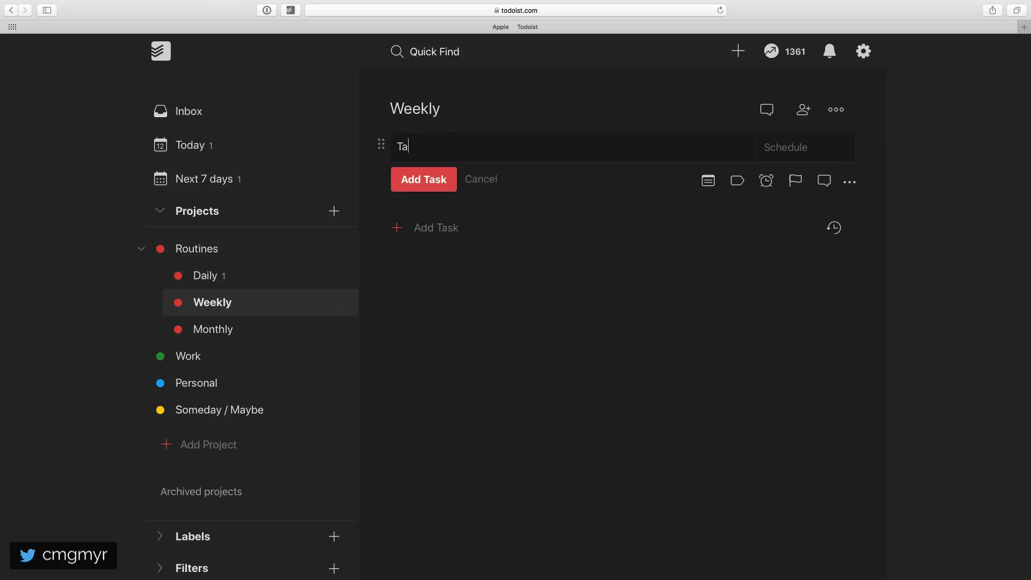
type("ke out trash ev tue")
key("Return")
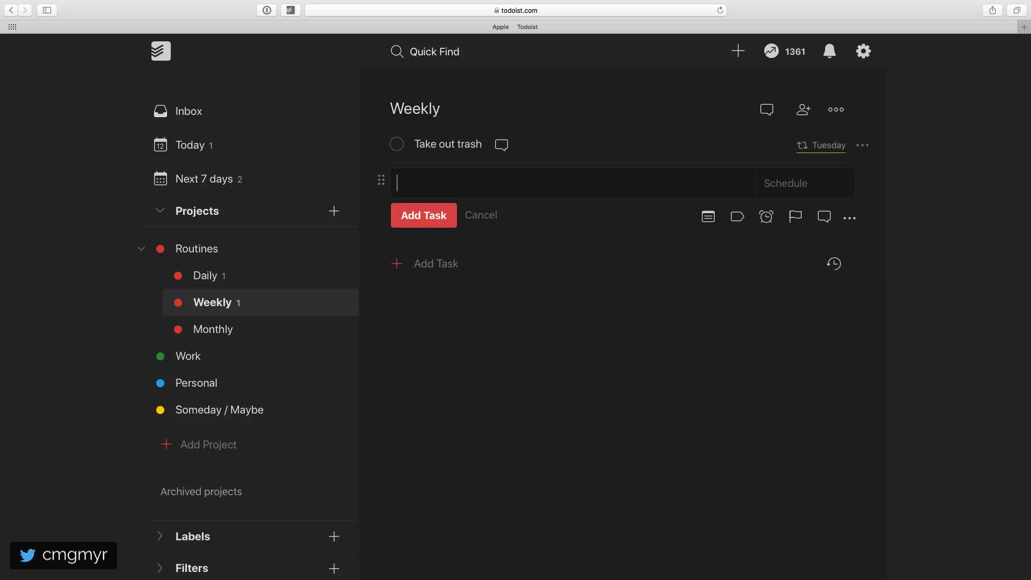
- Add the task "Prep for gym" to the Weekly project, recurring with "ev tue,thur,sun"
type("Prep for gym ev tue")
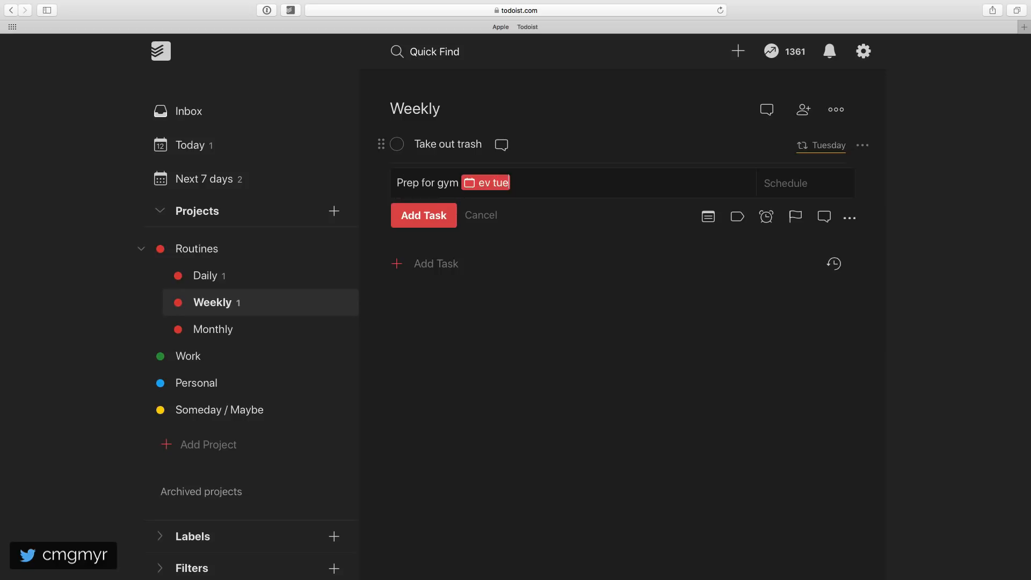
type(",thur,sun")
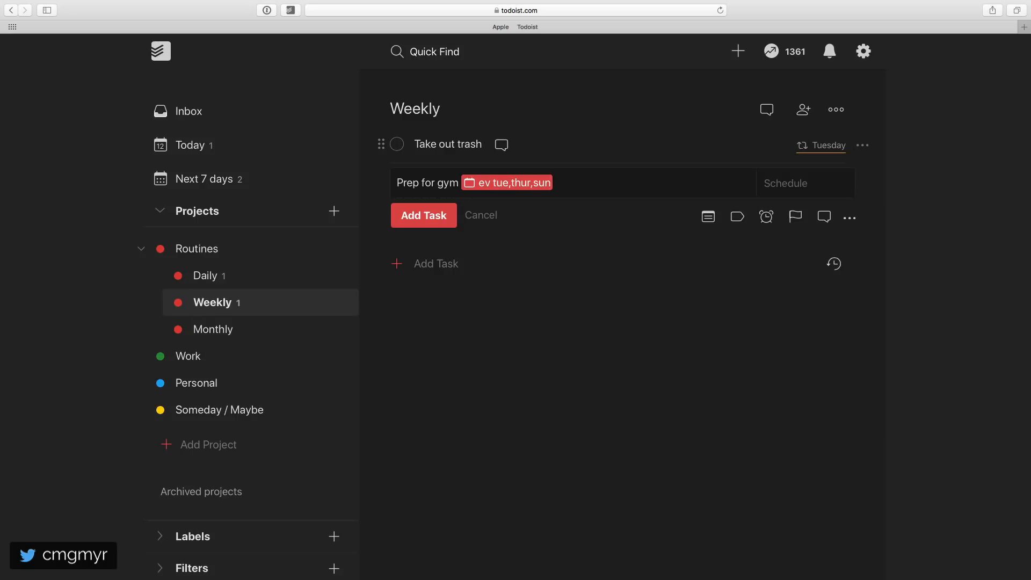
key("Return")
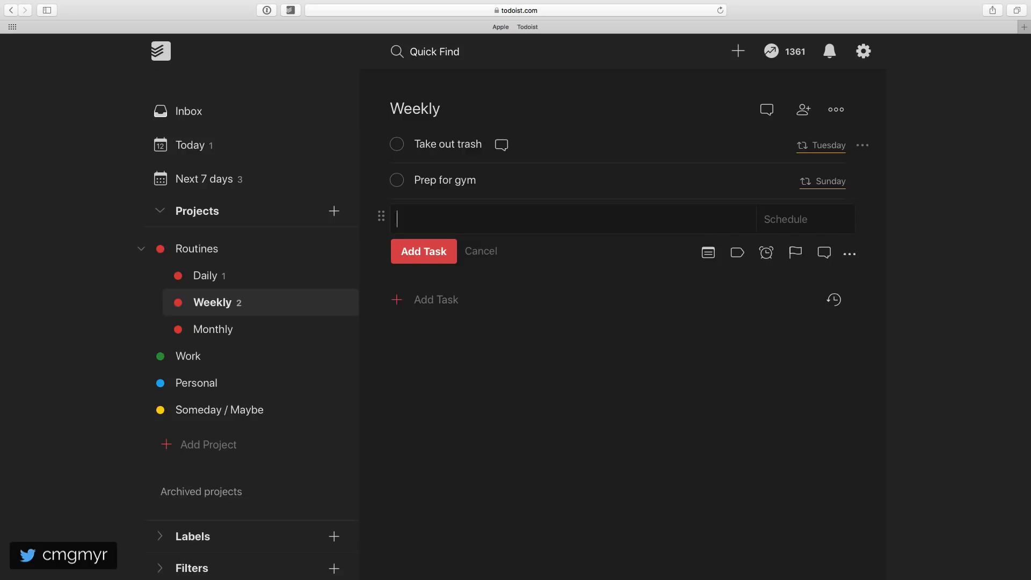
- Add the task "Pay mortgage" to the Monthly project, recurring every 25th
left_click(314, 328)
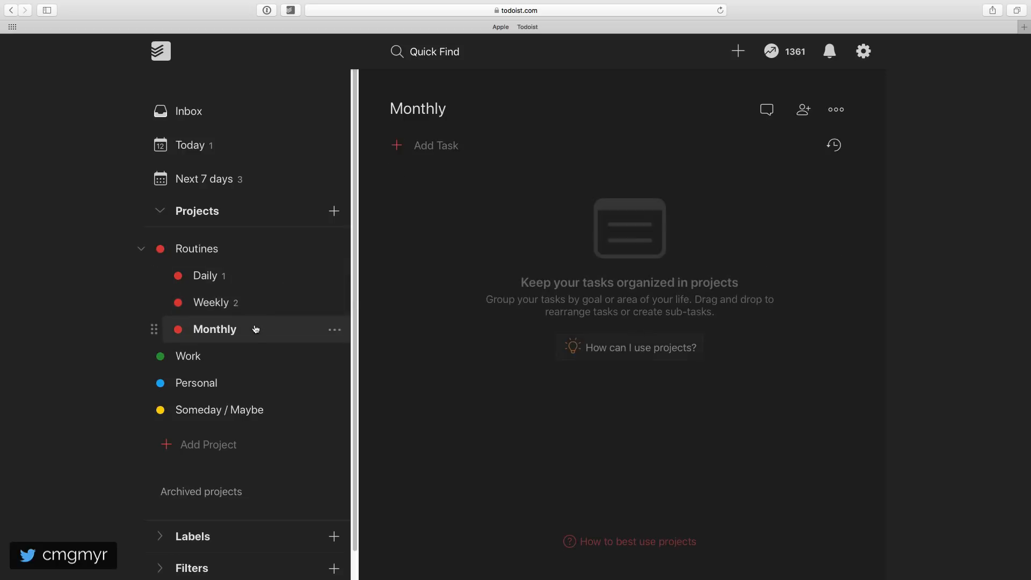
left_click(434, 151)
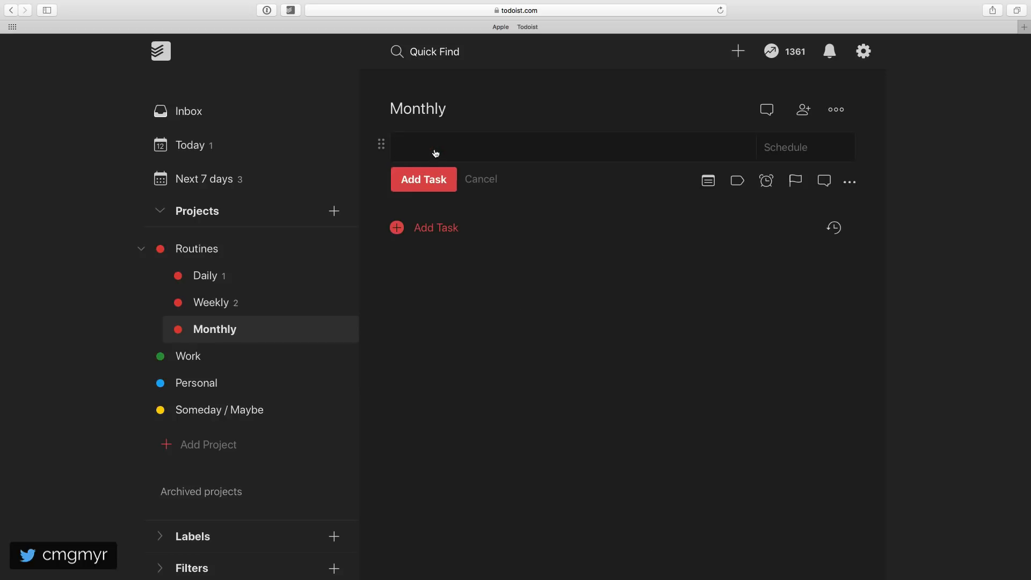
type("Pay mortgage every 25th")
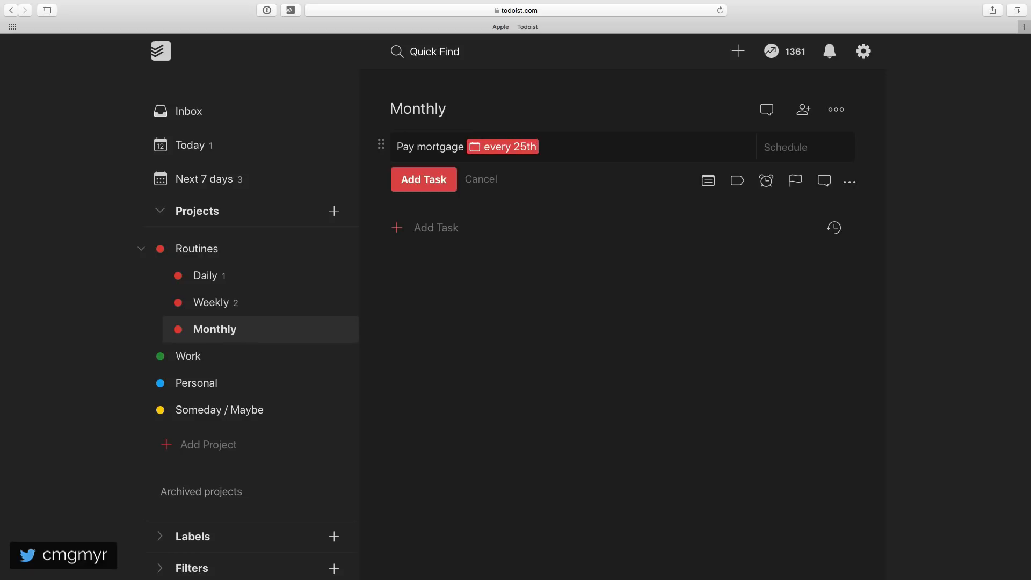
key("Return")
- Add the task "get haircut" to the Monthly project, recurring "every! 3 weeks", and reschedule its date to Monday
type("g")
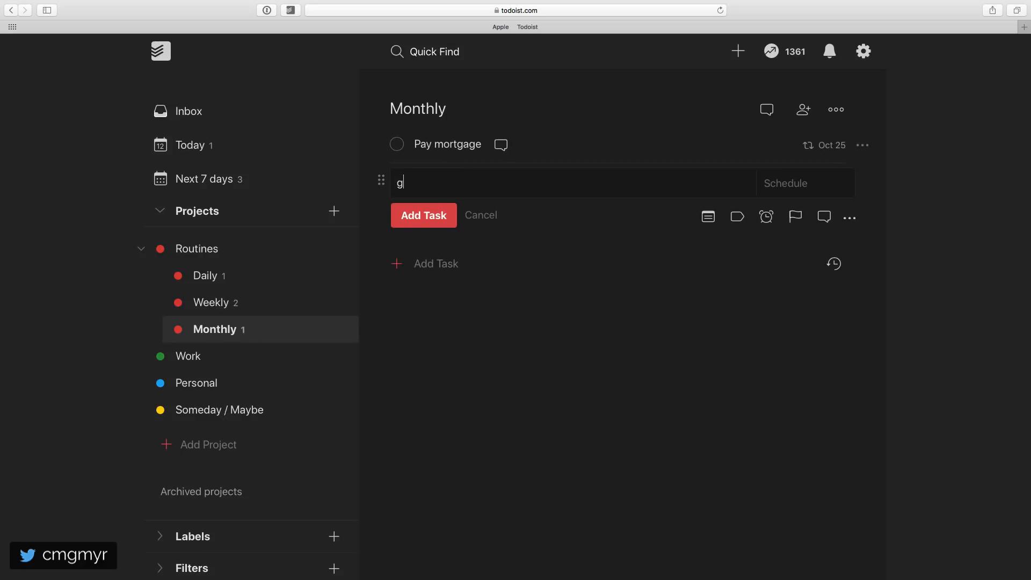
type("et haircut every! 3 weeks")
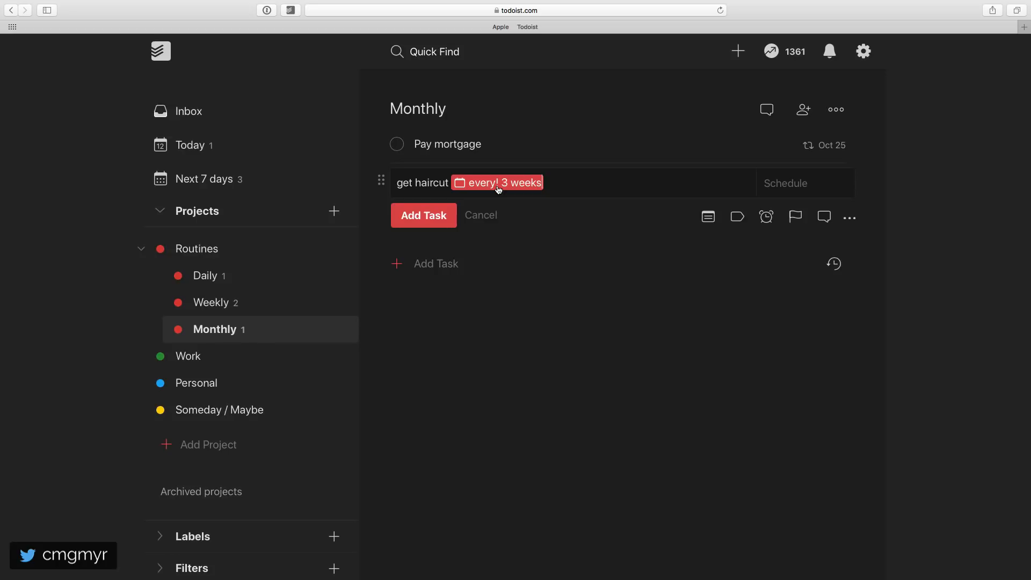
key("Return")
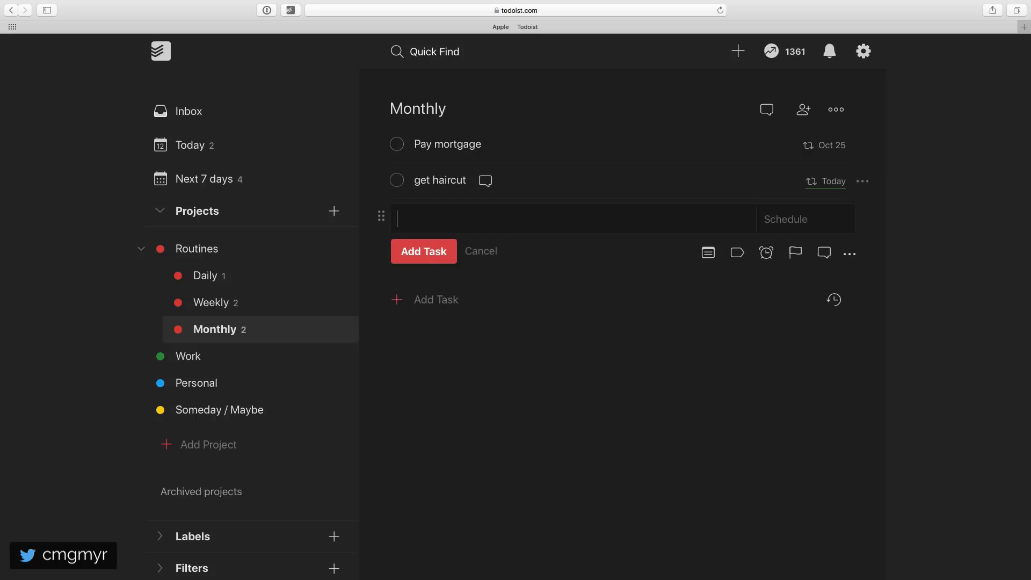
left_click(862, 181)
left_click(806, 303)
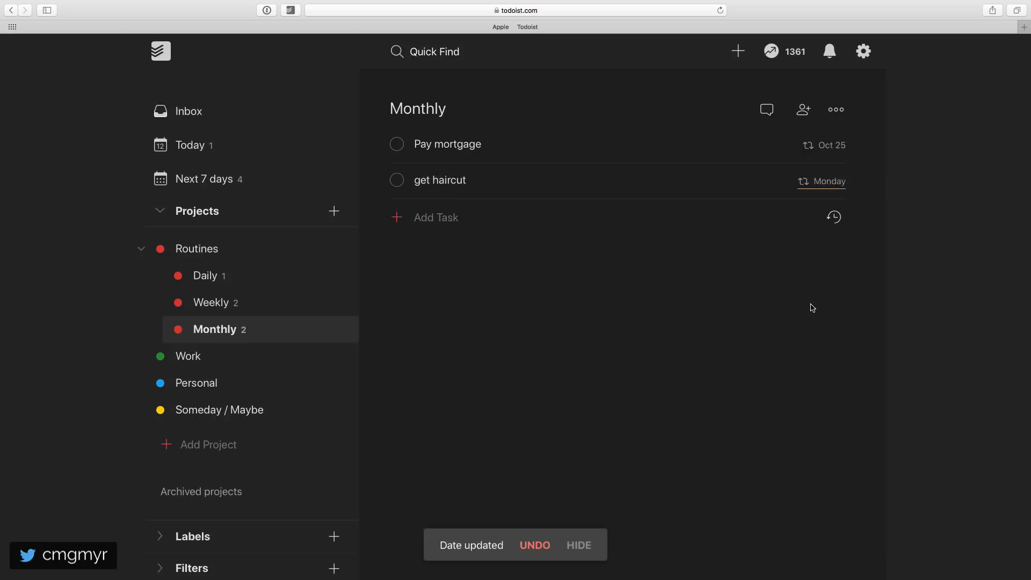
- Add the task "Monthly review" to the Monthly project, recurring "every last day of the month"
left_click(440, 223)
type("Monthly")
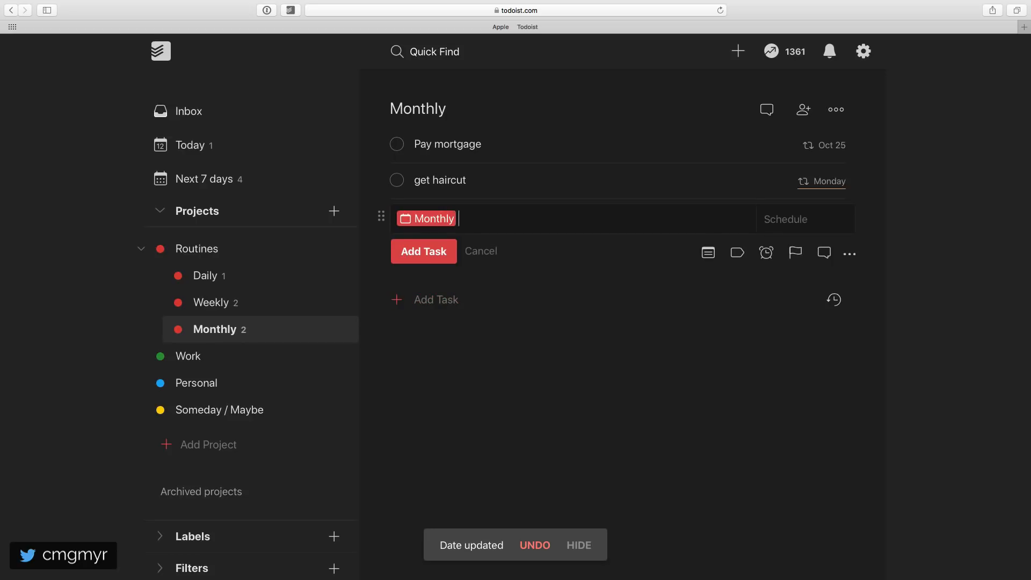
type(" review every last day of the month")
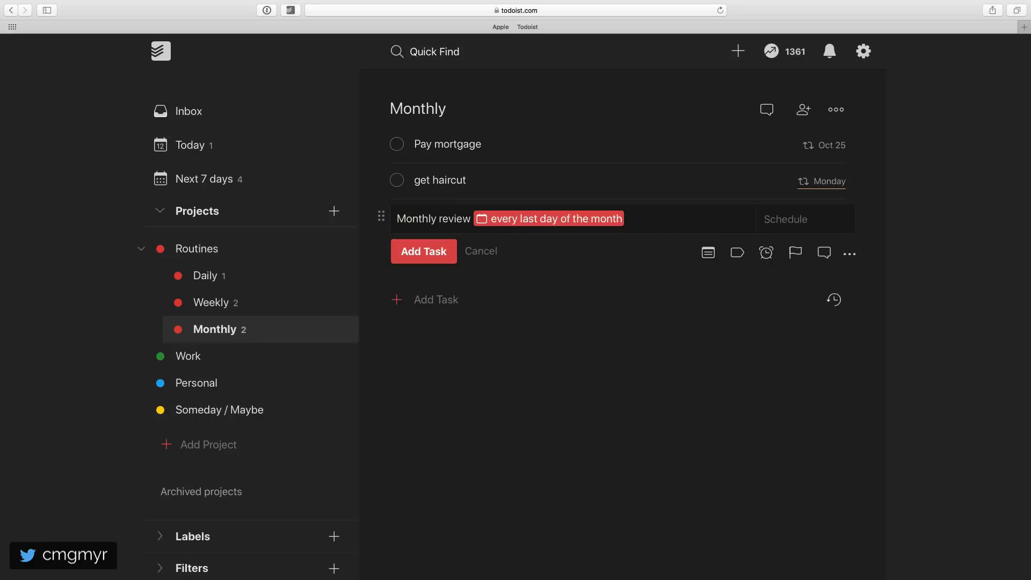
key("Return")
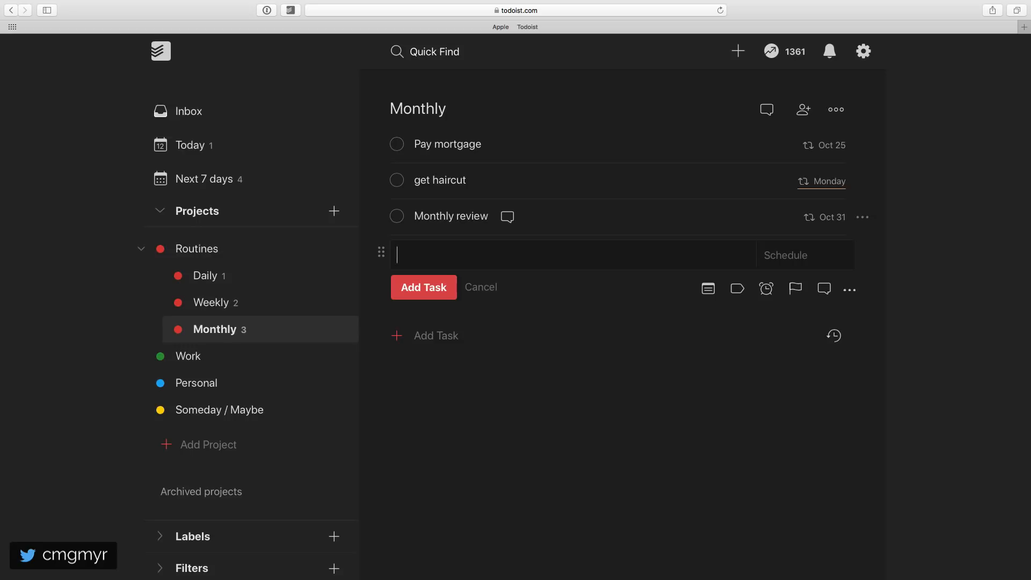
- Add the task "Create client invoices" to the Monthly project, recurring "every last workday of the month"
type("Create client invoices ever")
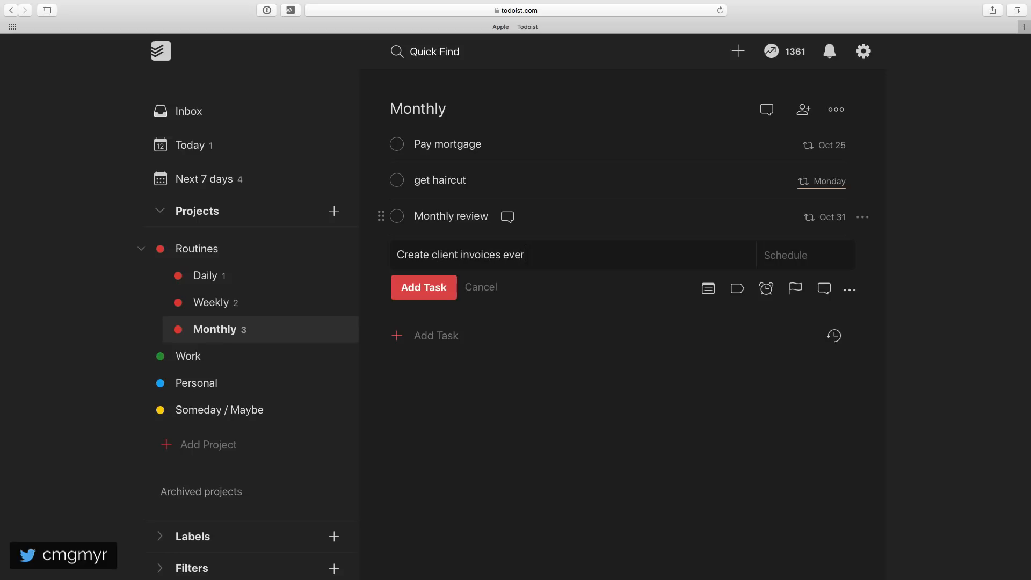
type("y last workday of the")
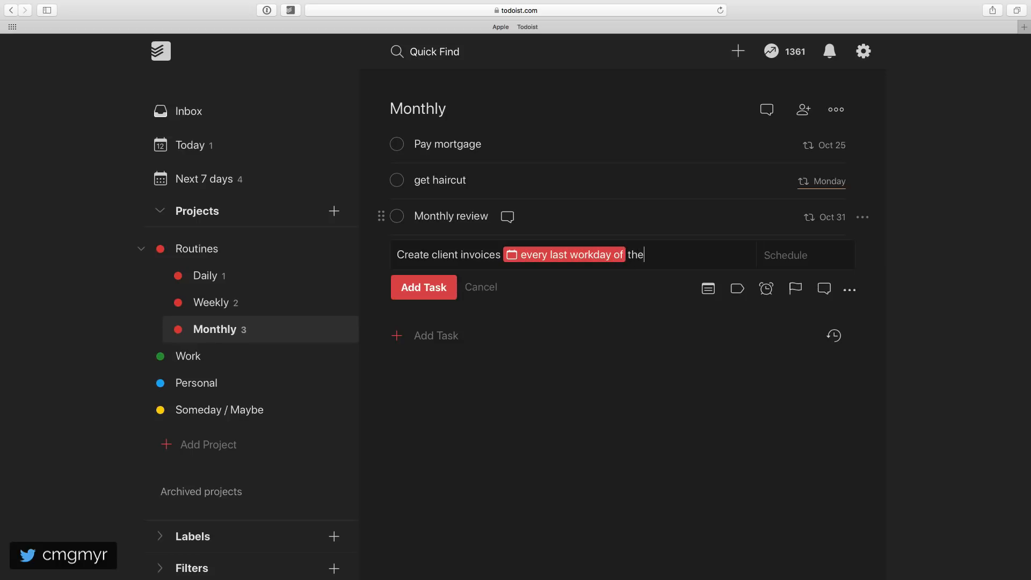
type(" month")
key("Return")
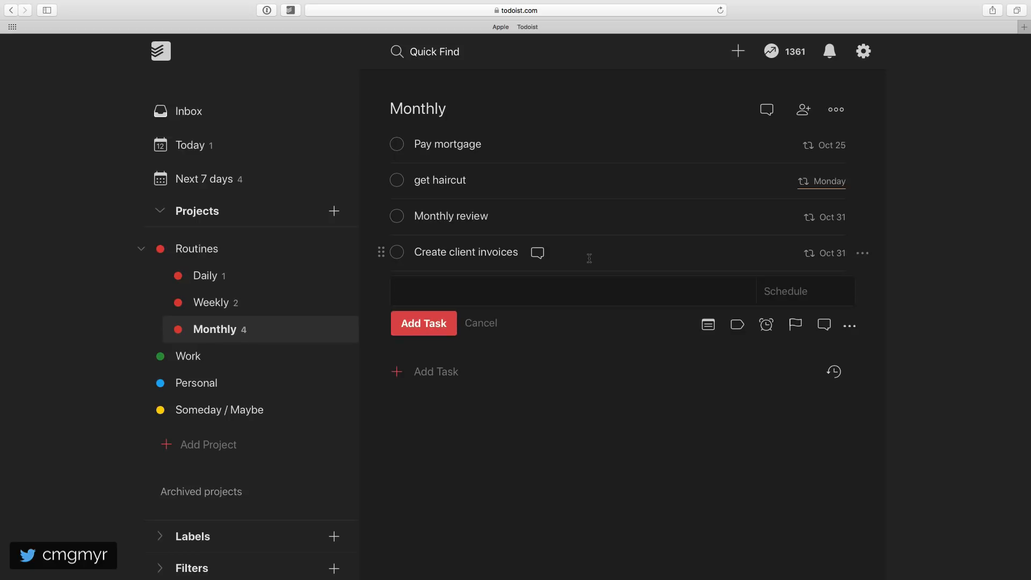
- Add the task "Pay business taxes" to the Monthly project, recurring "every quarter starting jan 1", and finish adding tasks
type("Pay business taxes every ques")
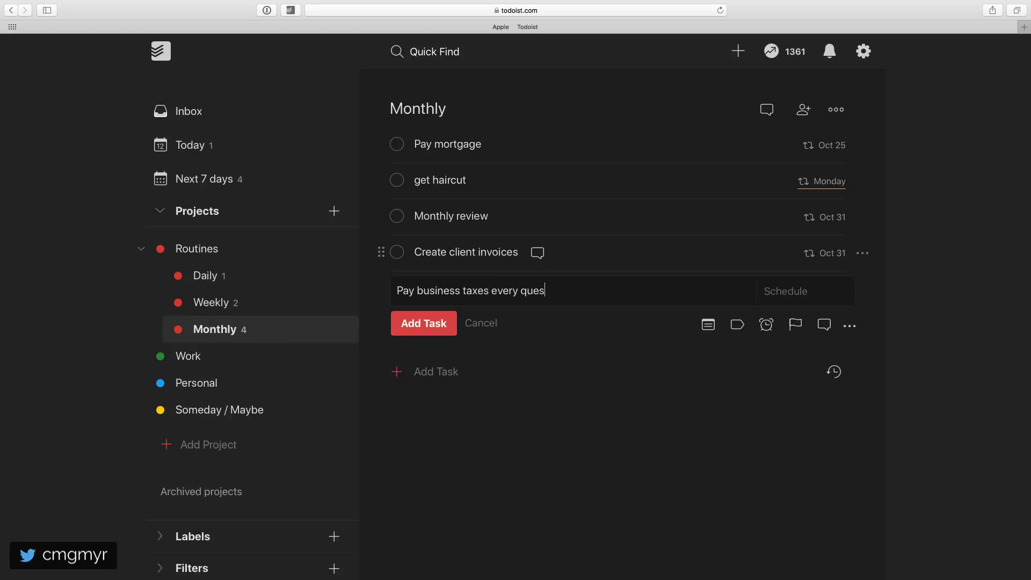
key("BackSpace")
key("BackSpace")
type("arter ")
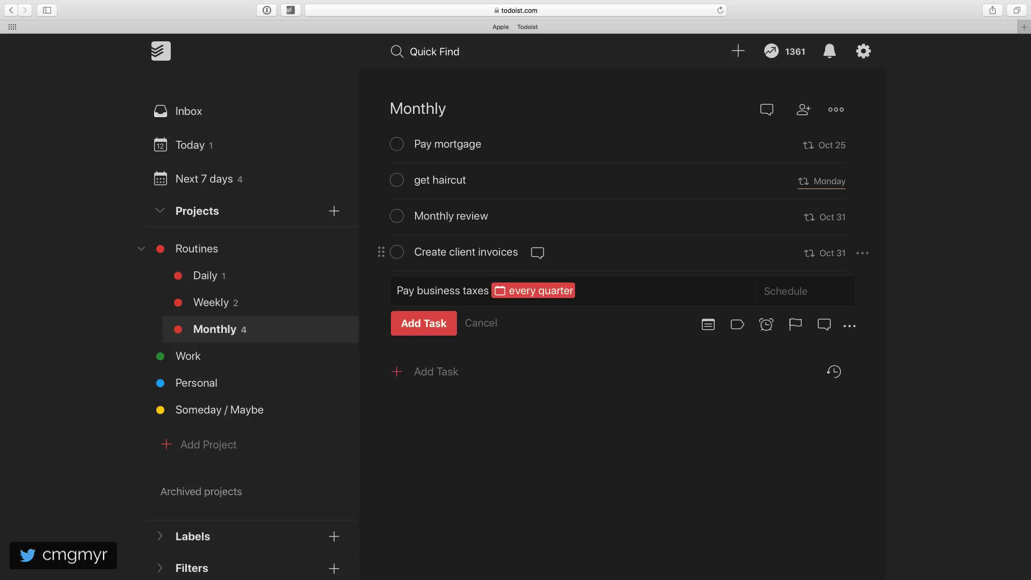
type("starting jan 1")
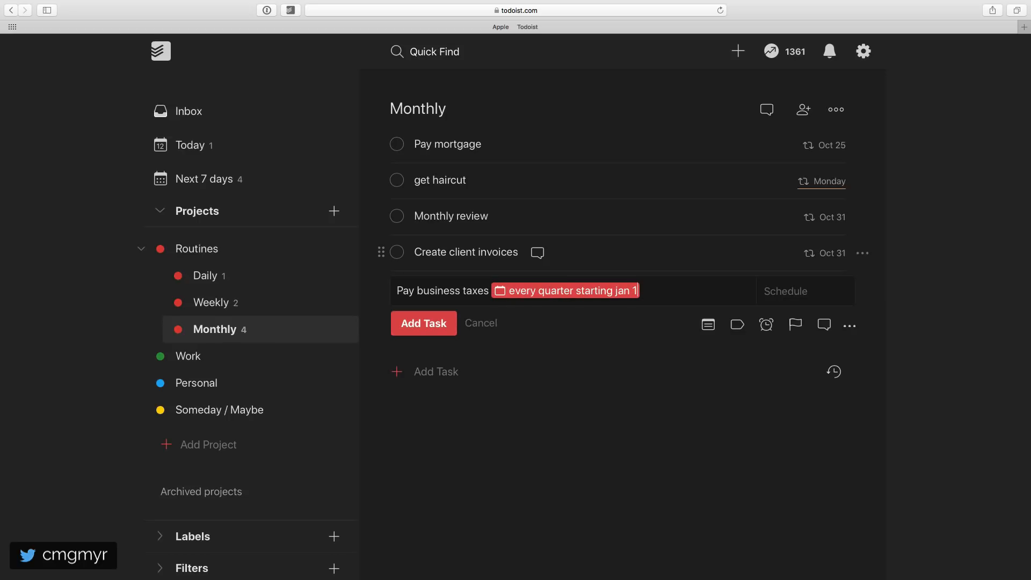
key("Return")
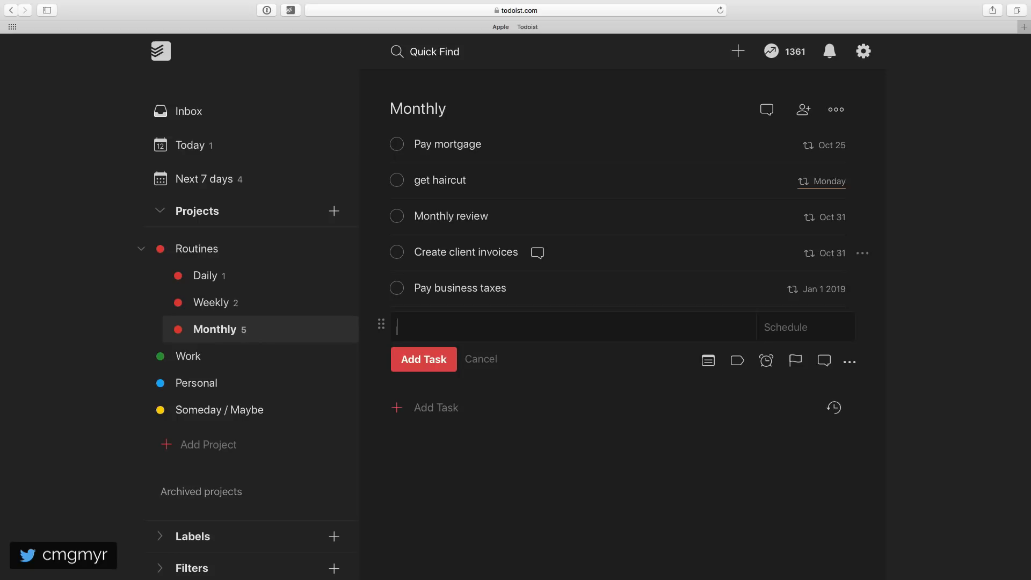
left_click(490, 363)
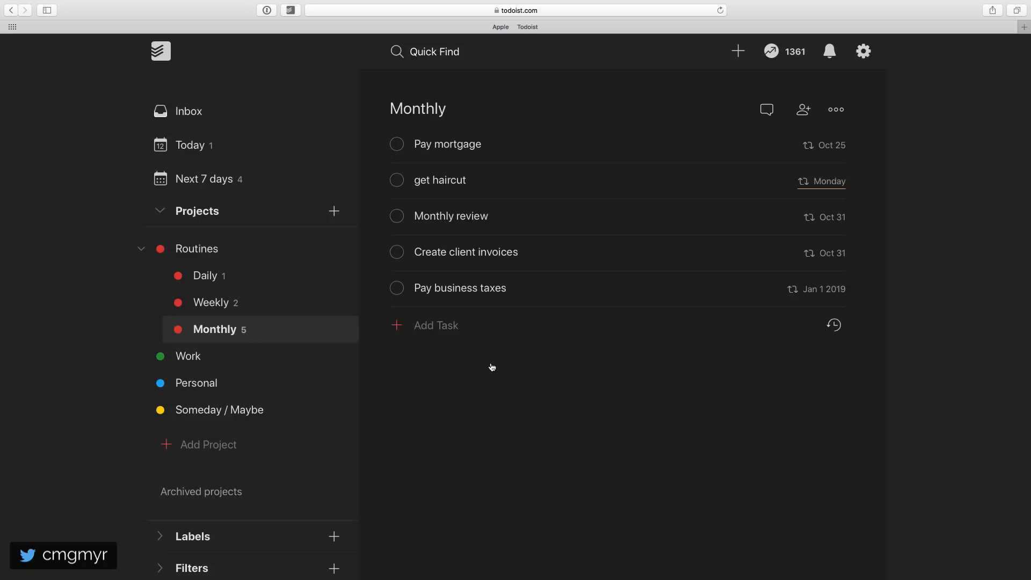